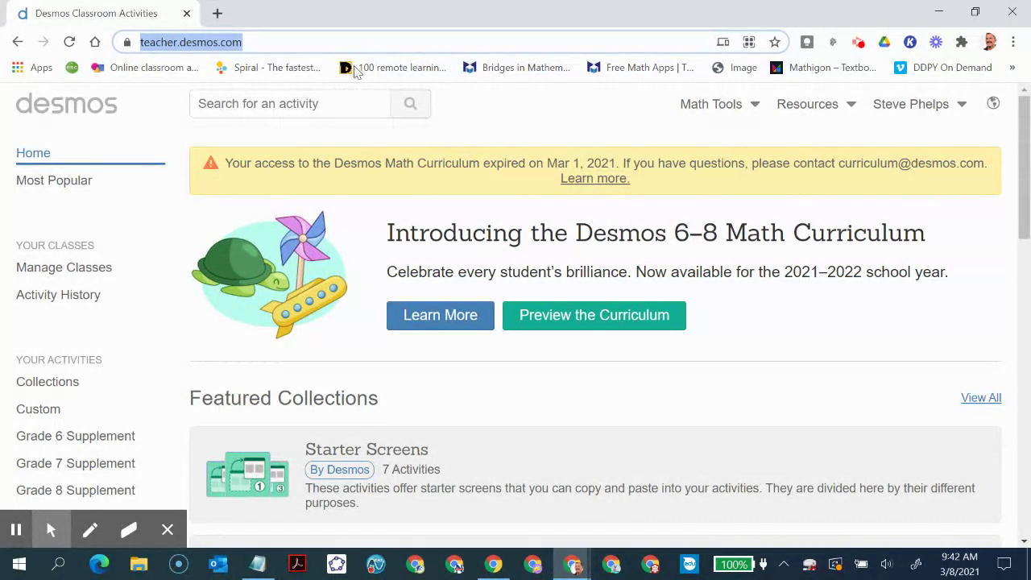
# - Create a new custom activity titled "Sketch Thing", shared by link
pyautogui.click(38, 416)
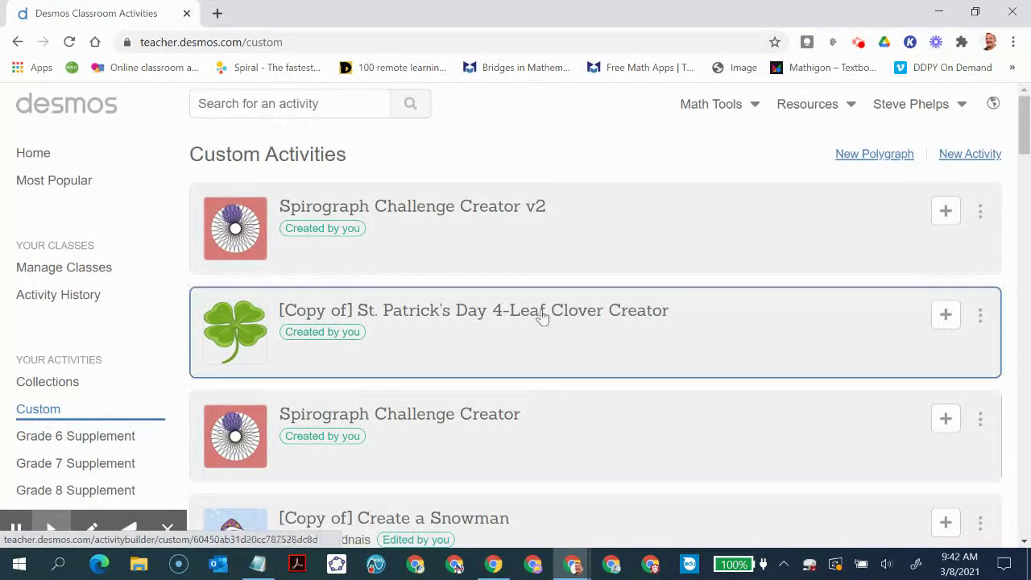
pyautogui.click(971, 157)
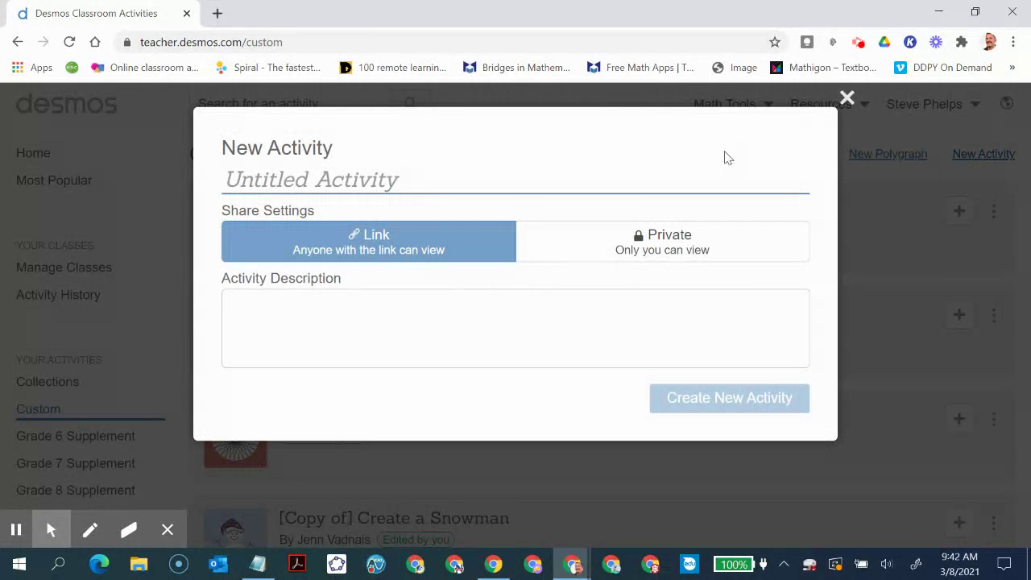
pyautogui.write('Sket')
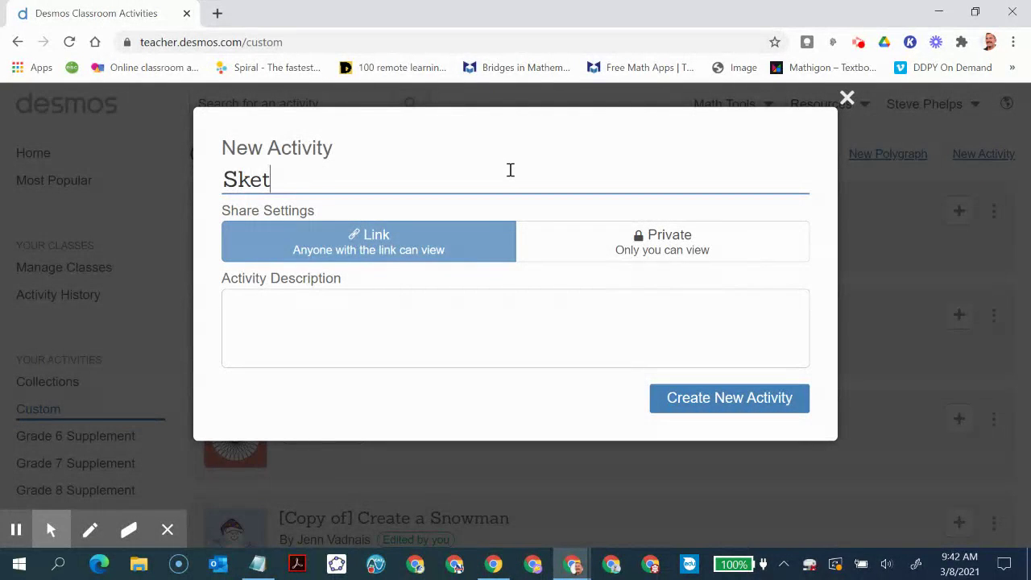
pyautogui.write('ch Thing')
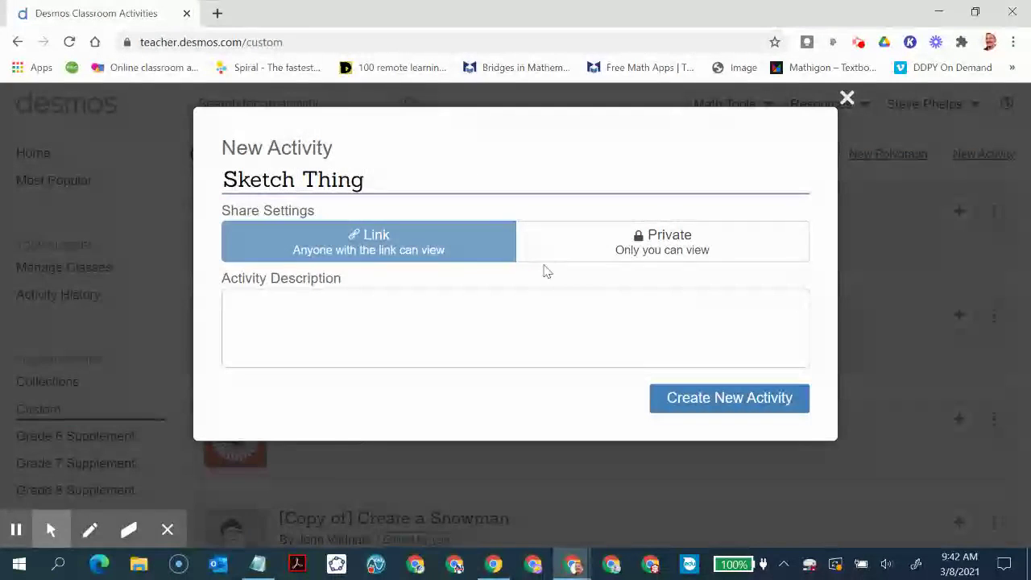
pyautogui.click(738, 405)
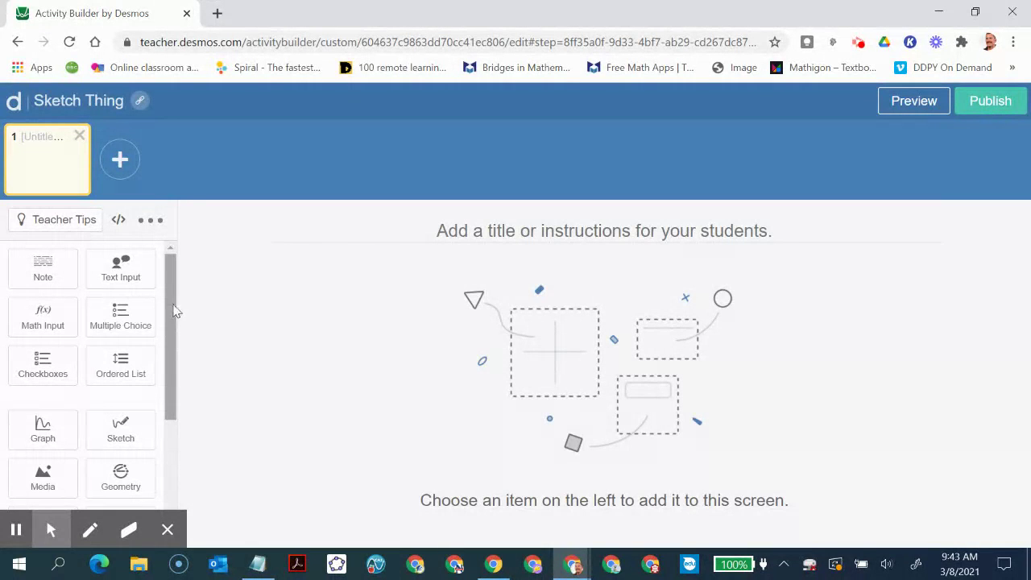
# - Add a Sketch component to the first screen and open the student preview
pyautogui.moveTo(173, 270)
pyautogui.mouseDown()
pyautogui.moveTo(177, 407)
pyautogui.moveTo(191, 324)
pyautogui.mouseUp()
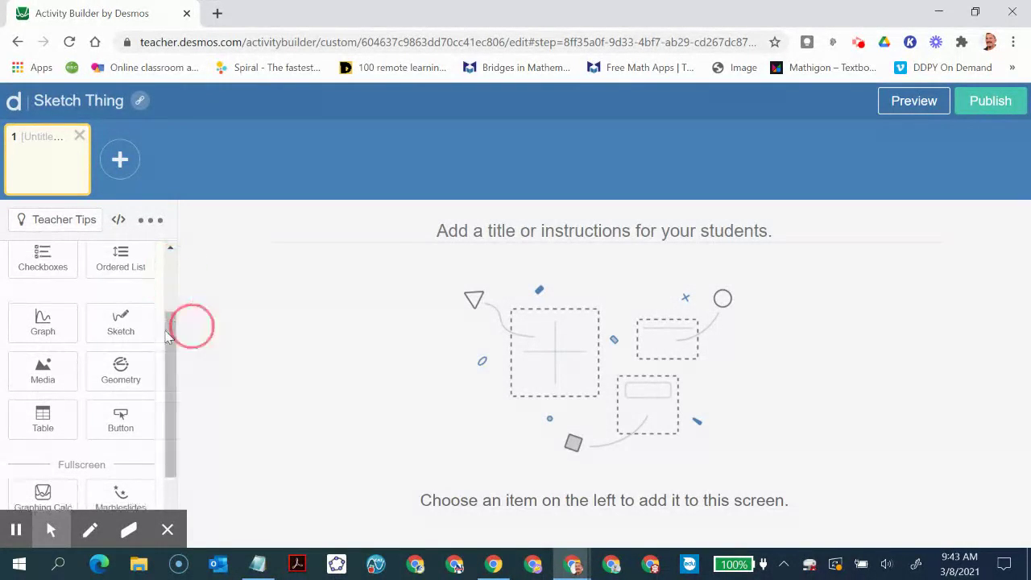
pyautogui.click(124, 327)
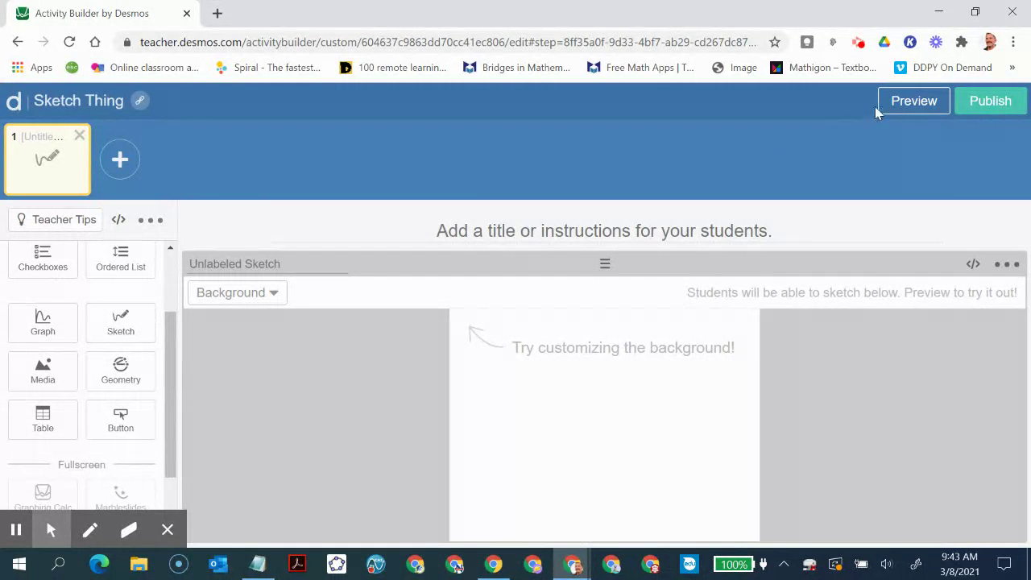
pyautogui.click(904, 108)
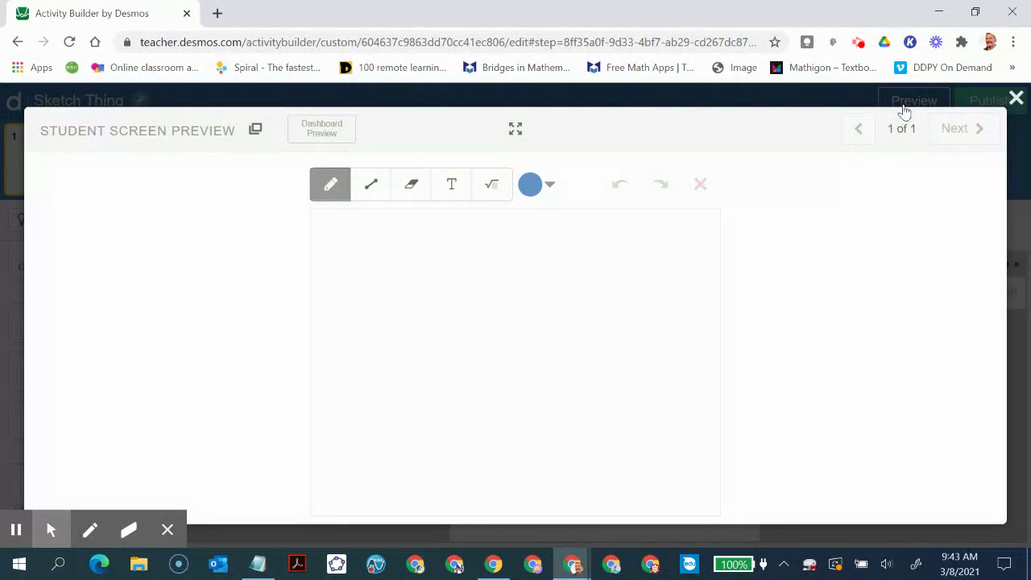
# - Try the preview's sketch tools by drawing a freehand S-curve and a slanted straight line, and adding the text "Hello"
pyautogui.moveTo(382, 256)
pyautogui.mouseDown()
pyautogui.moveTo(362, 260)
pyautogui.moveTo(371, 354)
pyautogui.mouseUp()
pyautogui.click(371, 184)
pyautogui.moveTo(437, 291); pyautogui.dragTo(534, 250)
pyautogui.click(452, 185)
pyautogui.click(481, 317)
pyautogui.write('Hello')
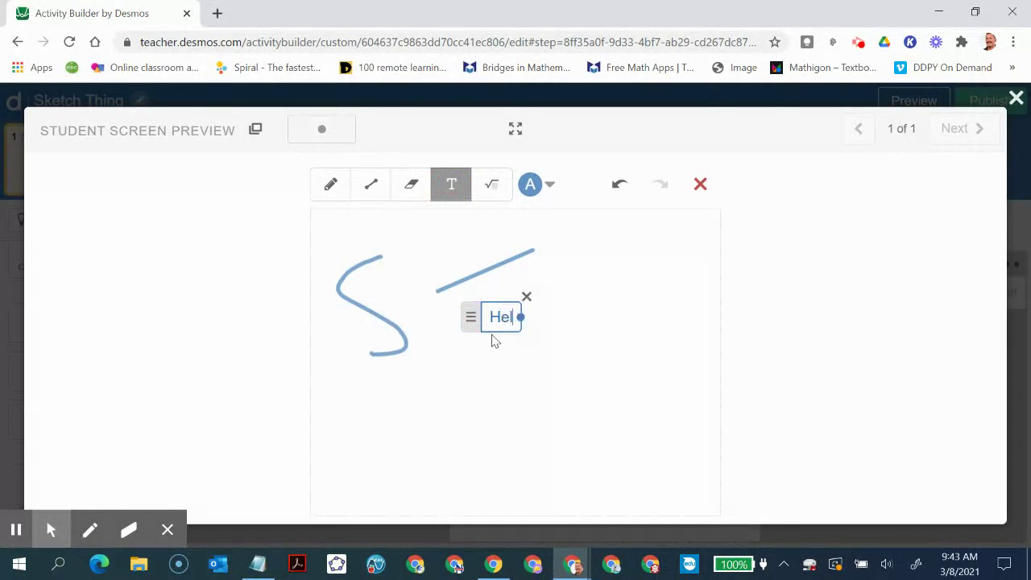
# - Try the math tool with the fraction 1/4, clear the whole preview sketch and close the preview
pyautogui.click(493, 187)
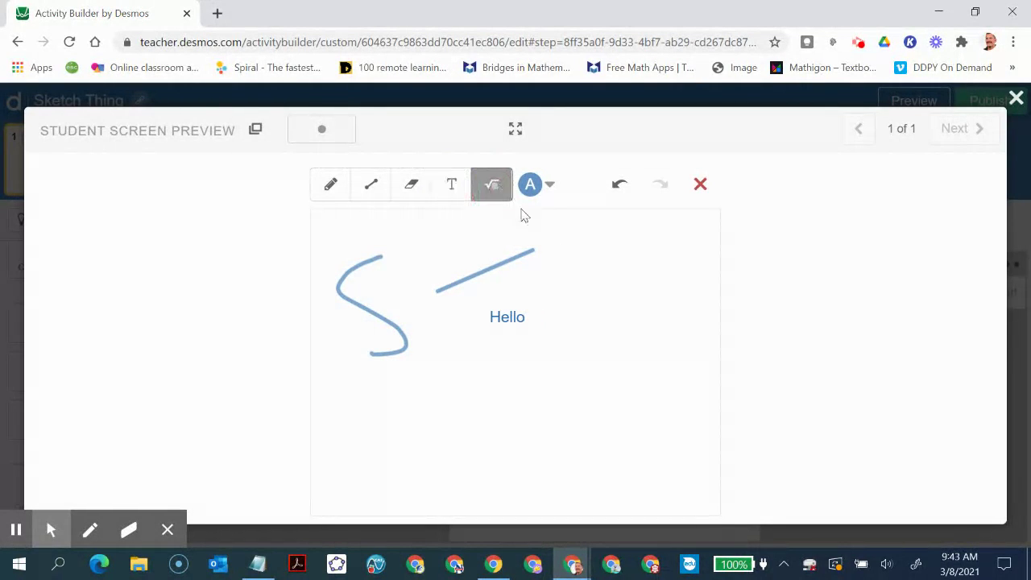
pyautogui.click(591, 316)
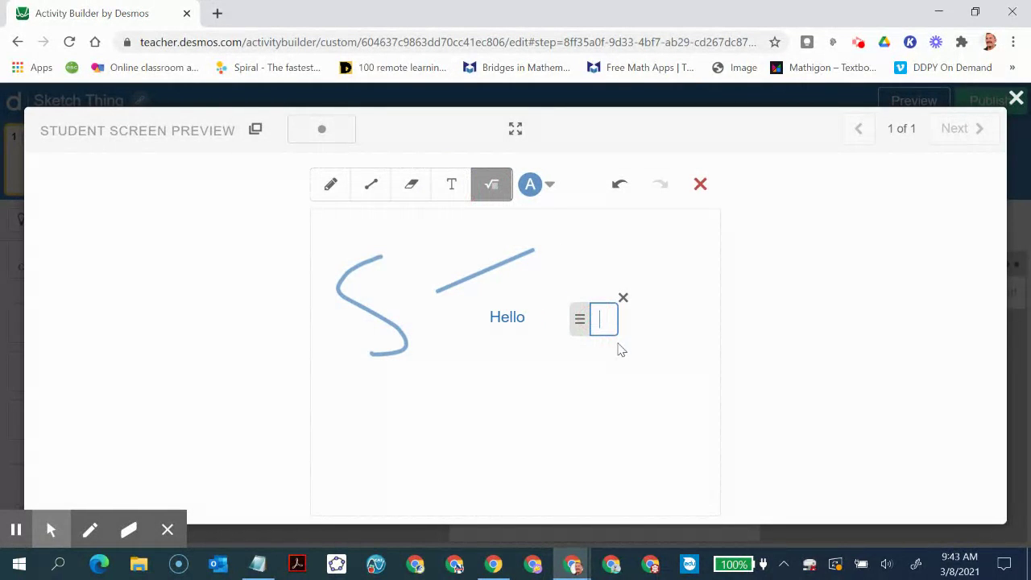
pyautogui.write('1/4')
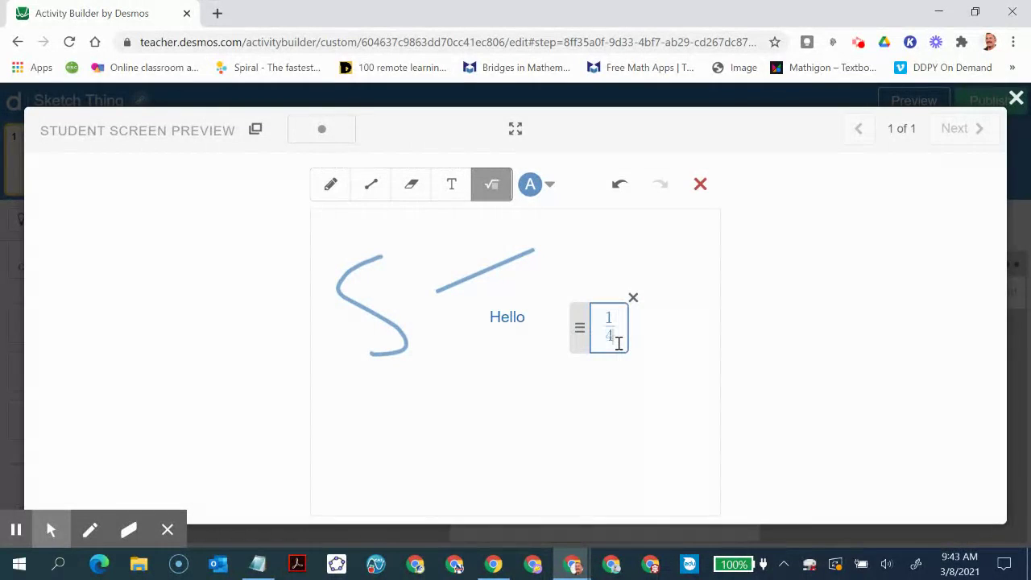
pyautogui.click(700, 184)
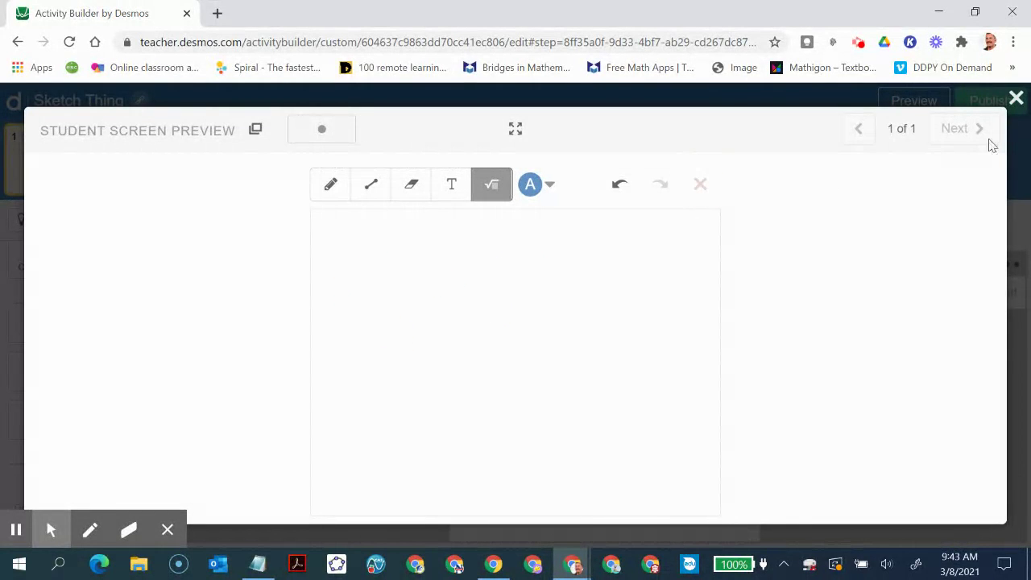
pyautogui.click(1016, 98)
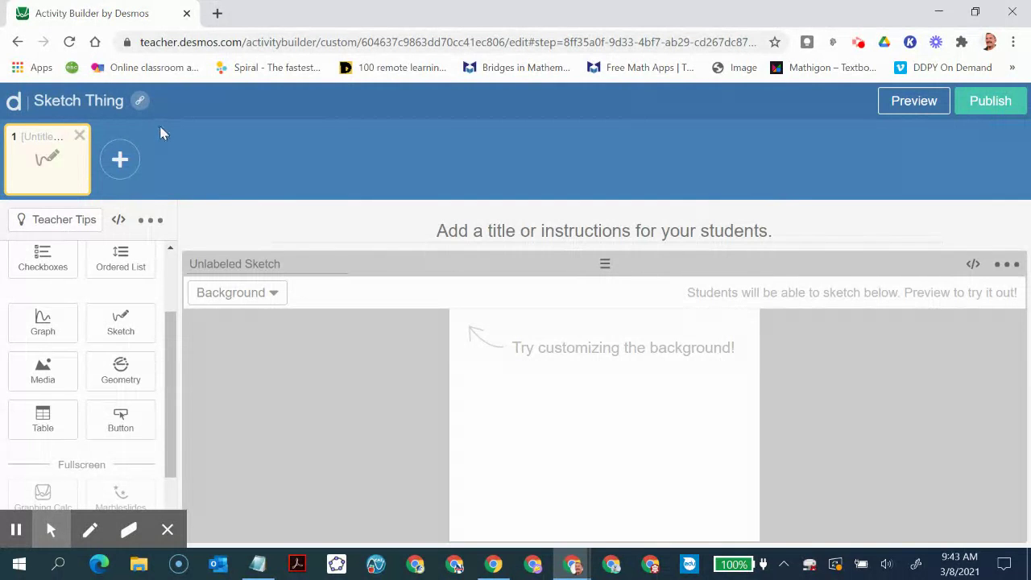
# - Duplicate the sketch screen twice to make three screens in the activity
pyautogui.click(146, 222)
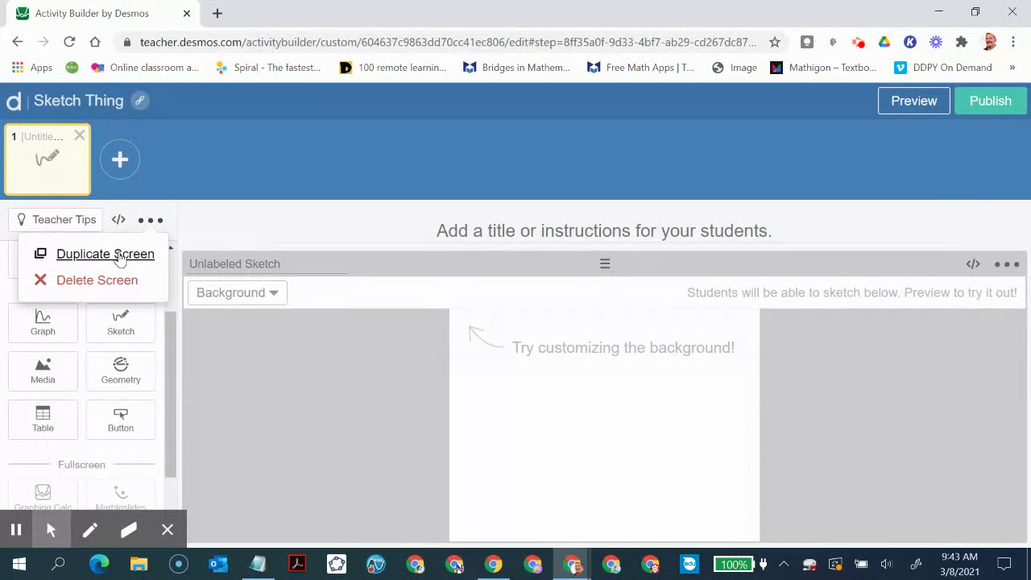
pyautogui.click(120, 256)
pyautogui.click(150, 223)
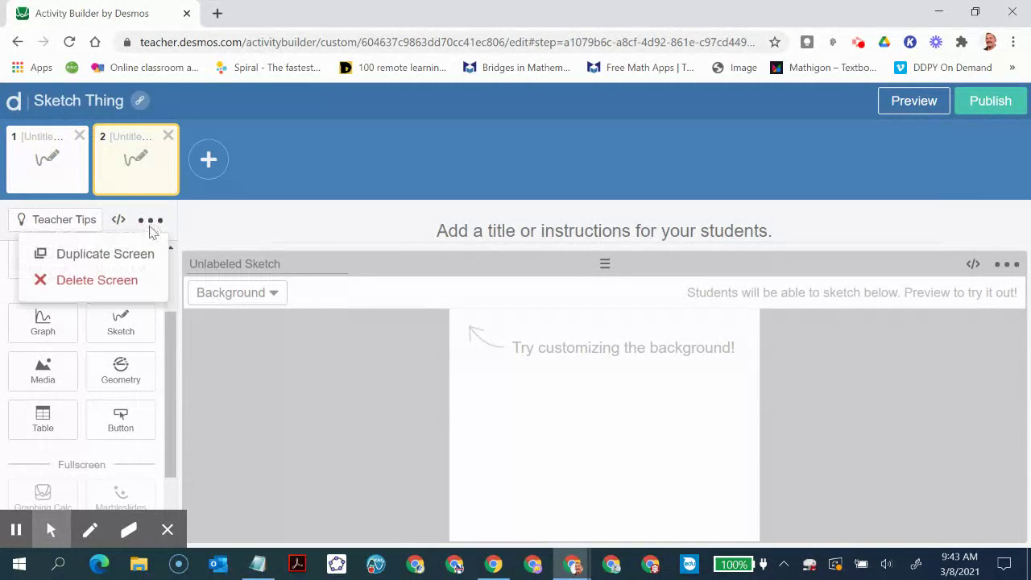
pyautogui.click(126, 256)
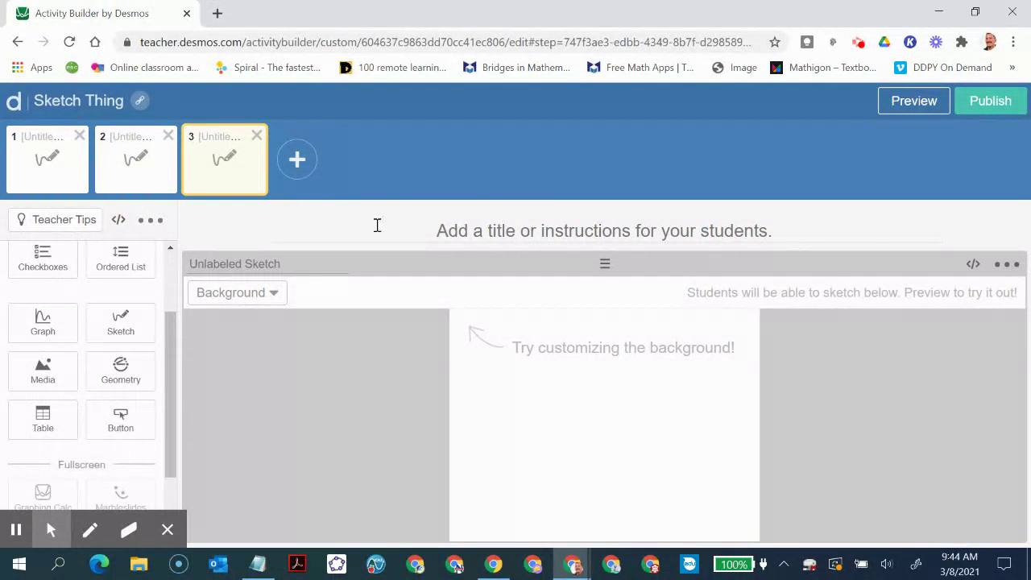
pyautogui.moveTo(170, 338); pyautogui.dragTo(167, 287)
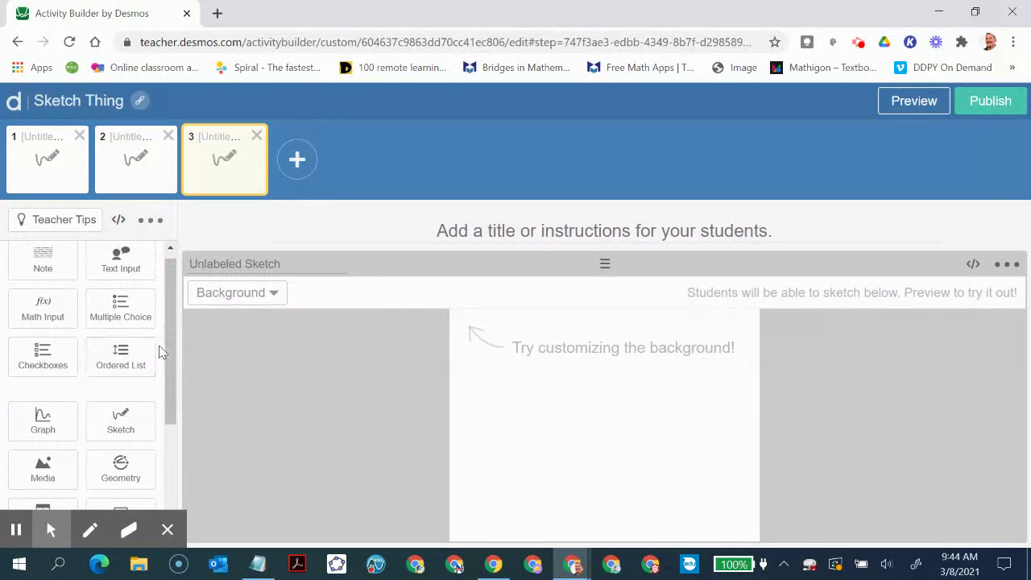
pyautogui.moveTo(170, 350); pyautogui.dragTo(169, 474)
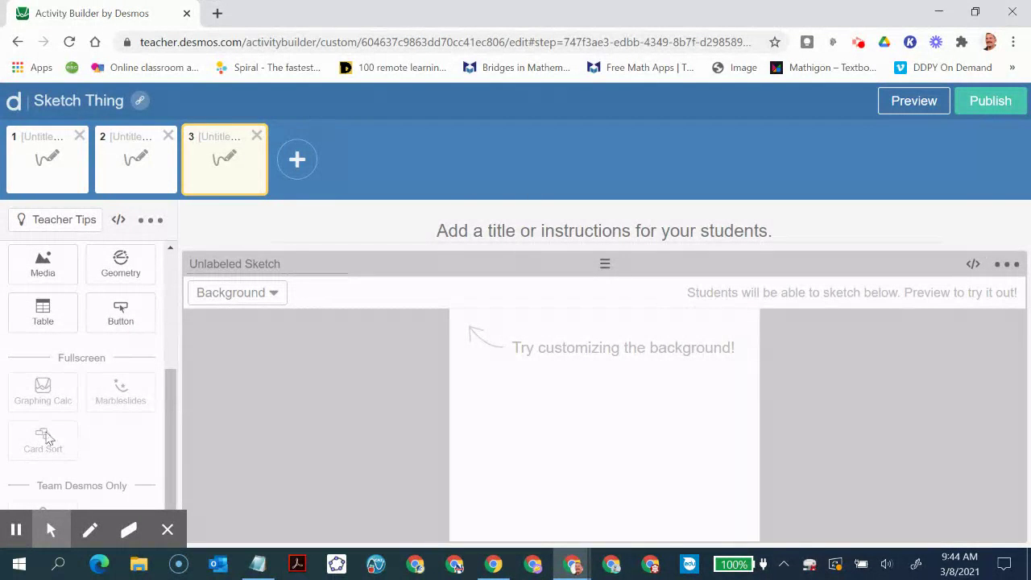
pyautogui.moveTo(168, 399)
pyautogui.mouseDown()
pyautogui.moveTo(154, 306)
pyautogui.moveTo(129, 282)
pyautogui.mouseUp()
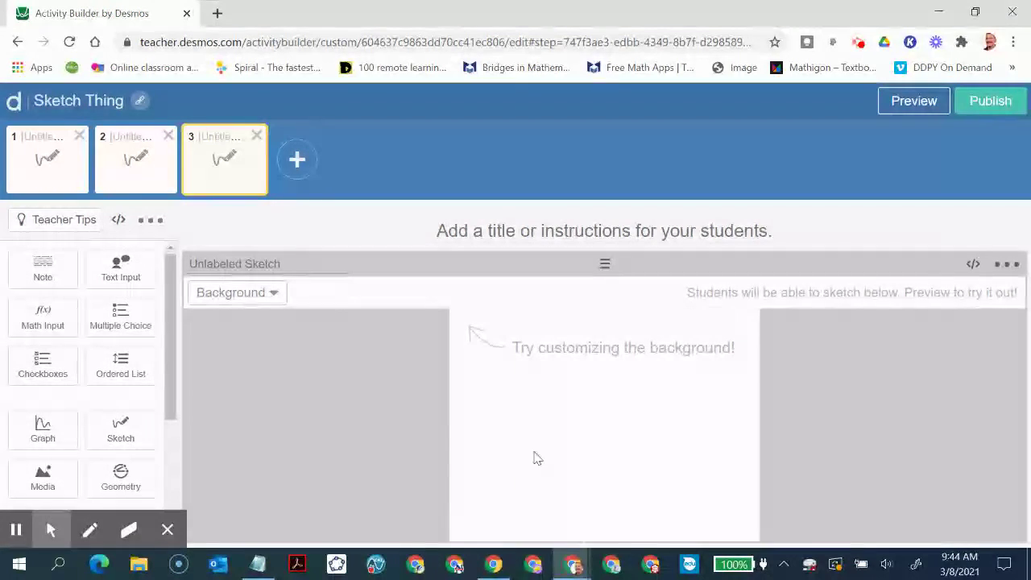
# - Set the "venn 1" image from the Desktop as the custom background of the sketch on screen 3
pyautogui.click(274, 299)
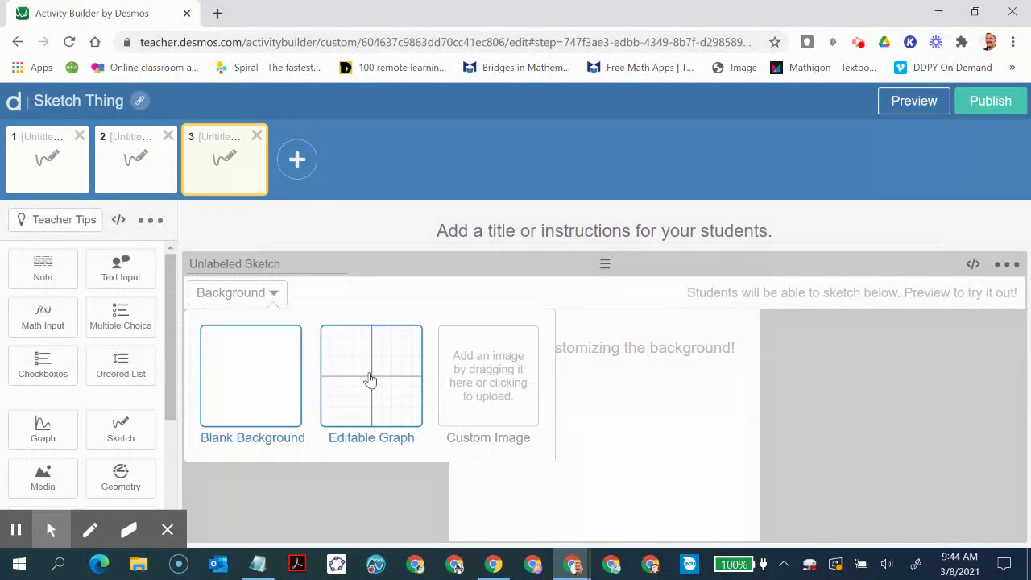
pyautogui.click(514, 381)
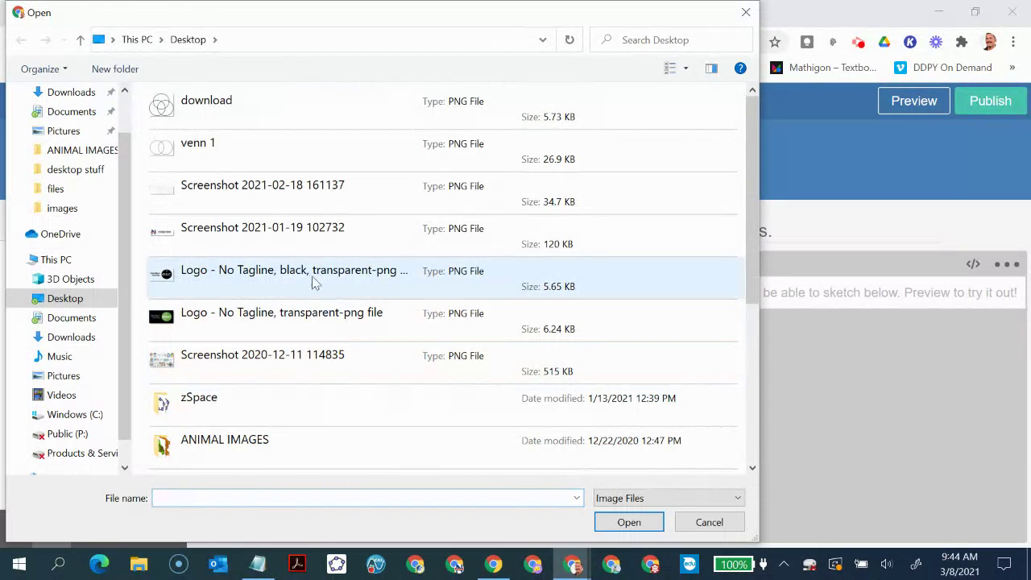
pyautogui.click(167, 107)
pyautogui.click(161, 149)
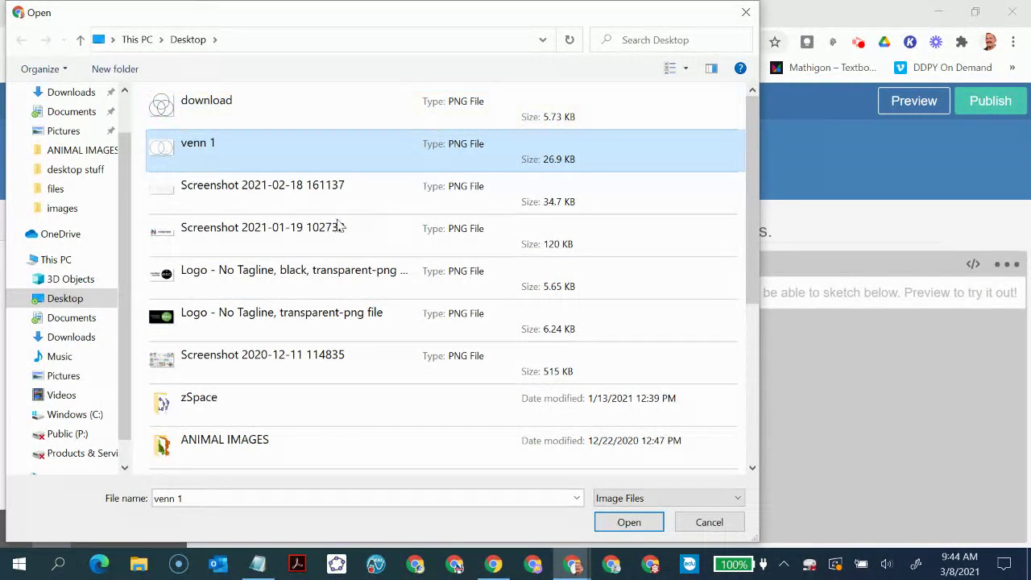
pyautogui.click(632, 526)
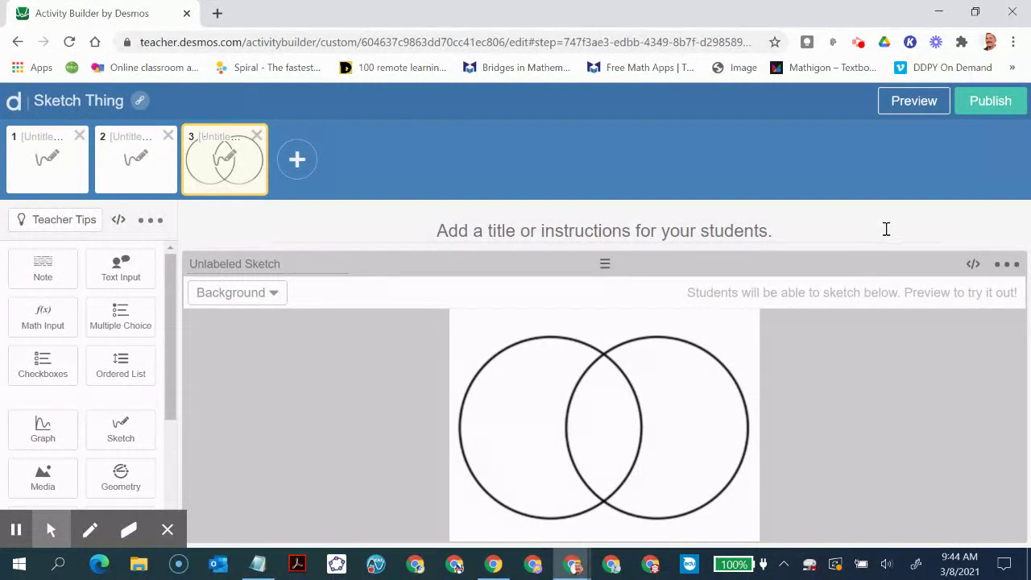
# - Publish the Sketch Thing activity and look over its screens on the activity page
pyautogui.click(990, 107)
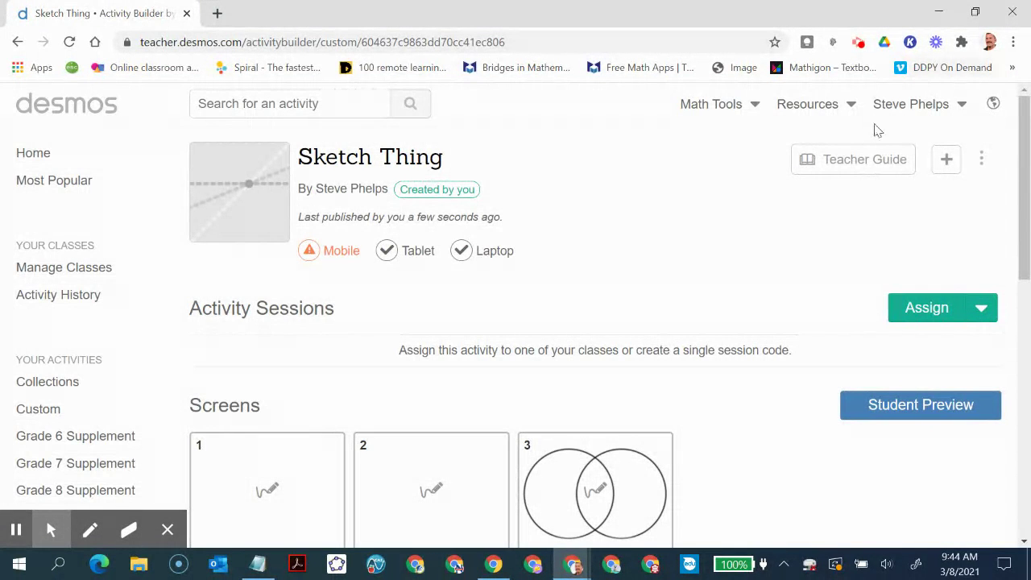
pyautogui.scroll(-1, 671, 266)
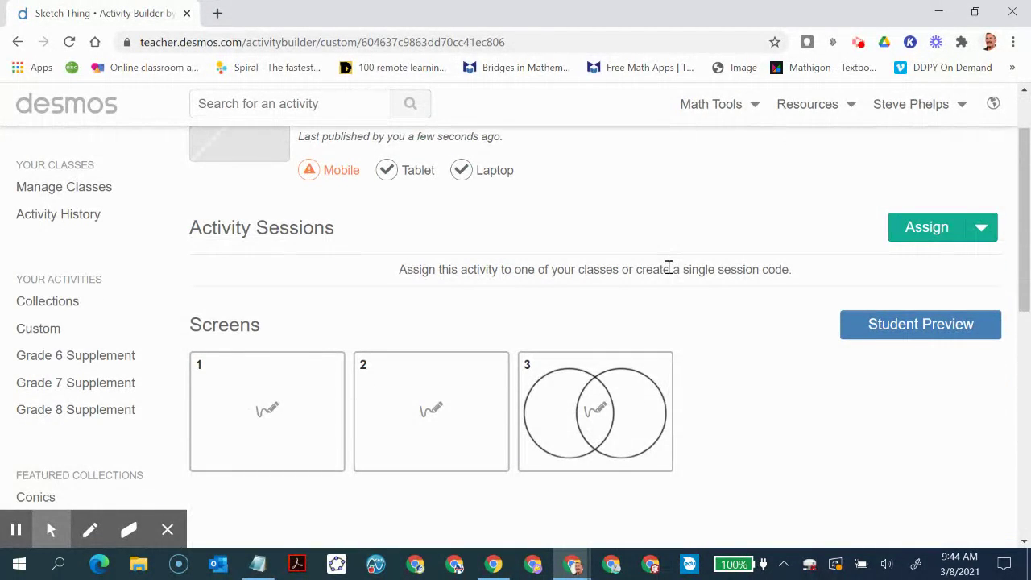
pyautogui.scroll(1, 657, 272)
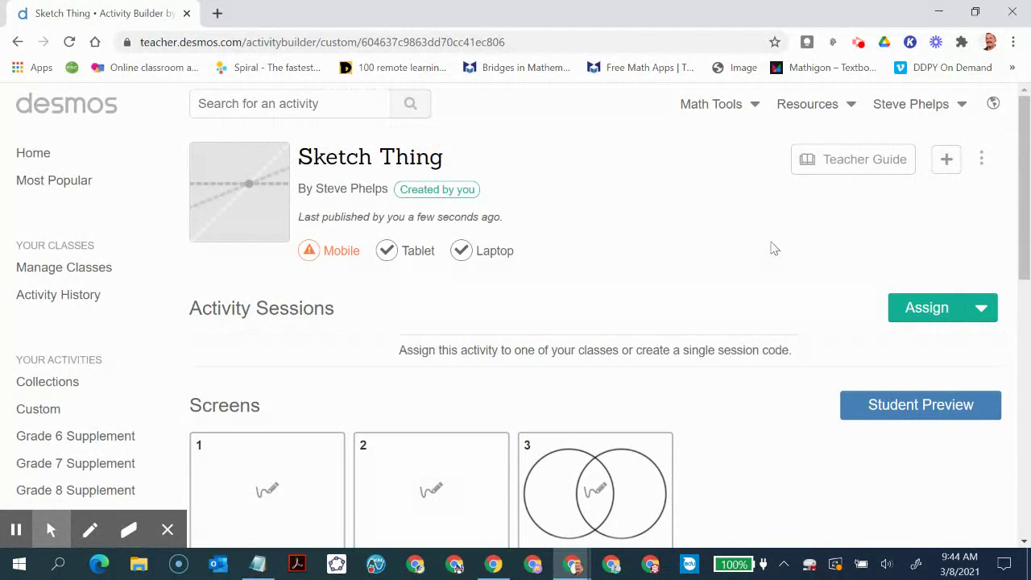
# - Create a single-session invitation code for the activity that stays active for 2 weeks
pyautogui.click(985, 311)
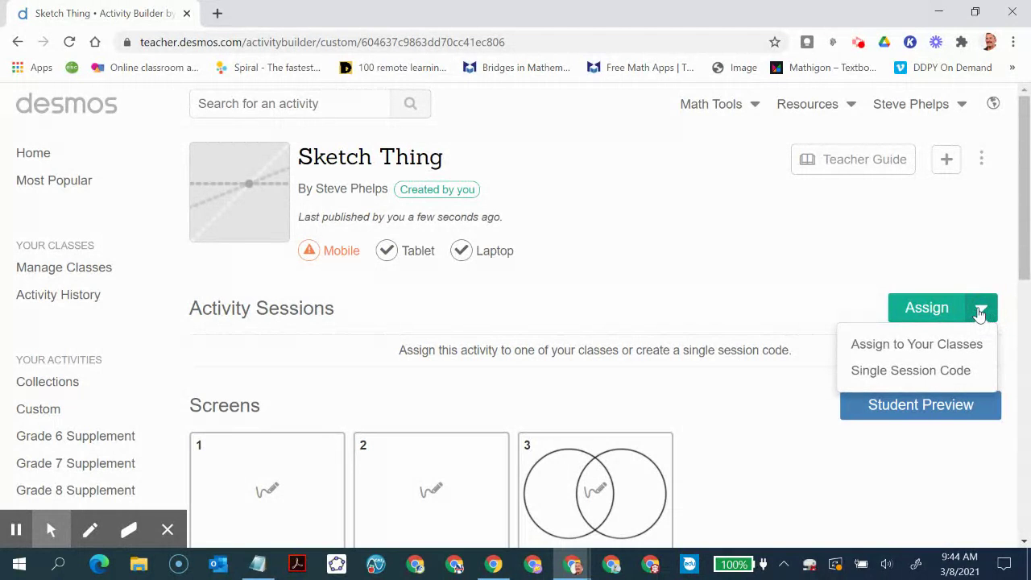
pyautogui.click(933, 373)
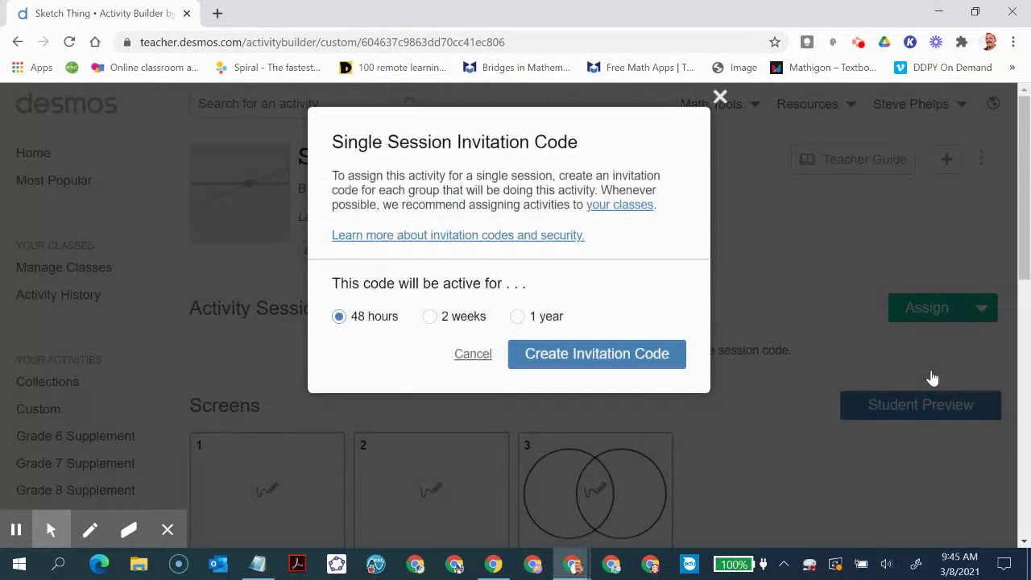
pyautogui.click(430, 318)
pyautogui.click(585, 363)
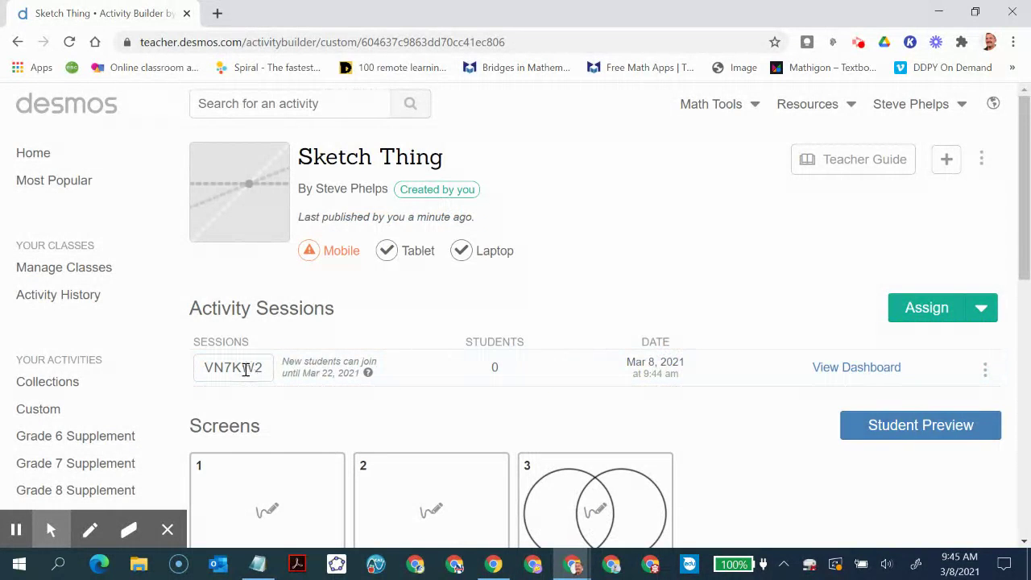
# - Copy the student invitation link from the session's dashboard and open it in the other Chrome profile's window
pyautogui.click(845, 372)
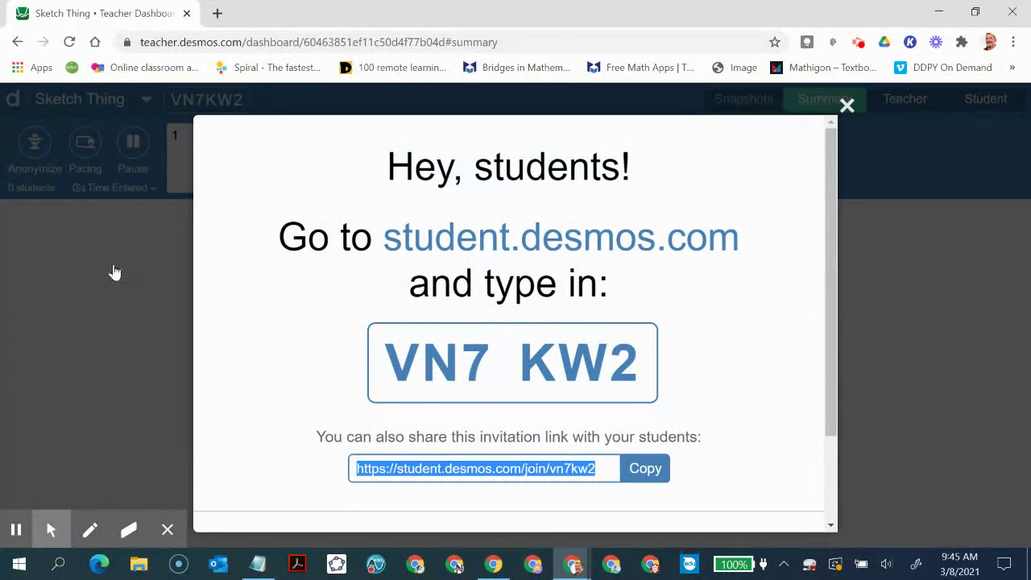
pyautogui.click(650, 475)
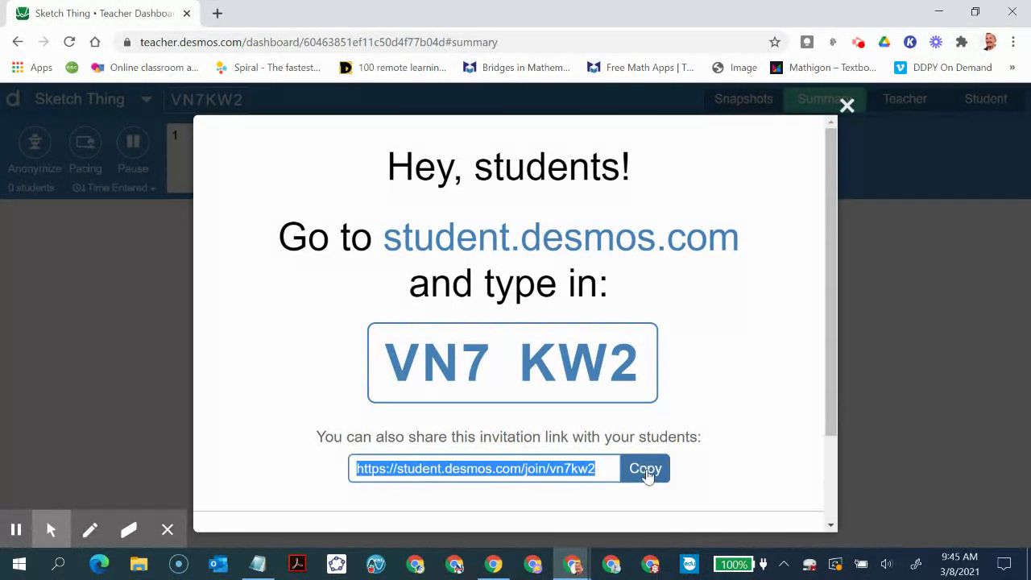
pyautogui.click(457, 567)
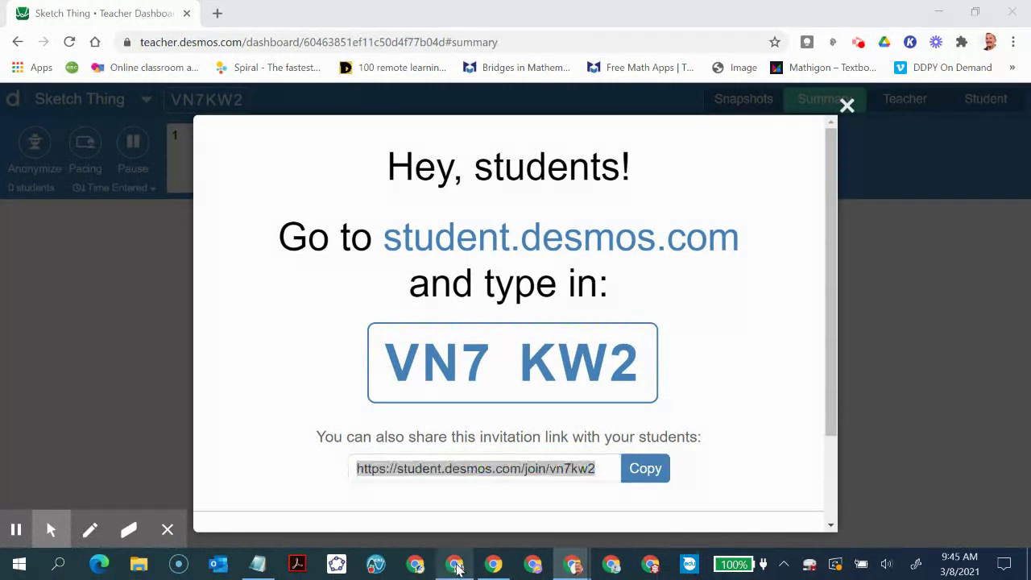
pyautogui.click(341, 42)
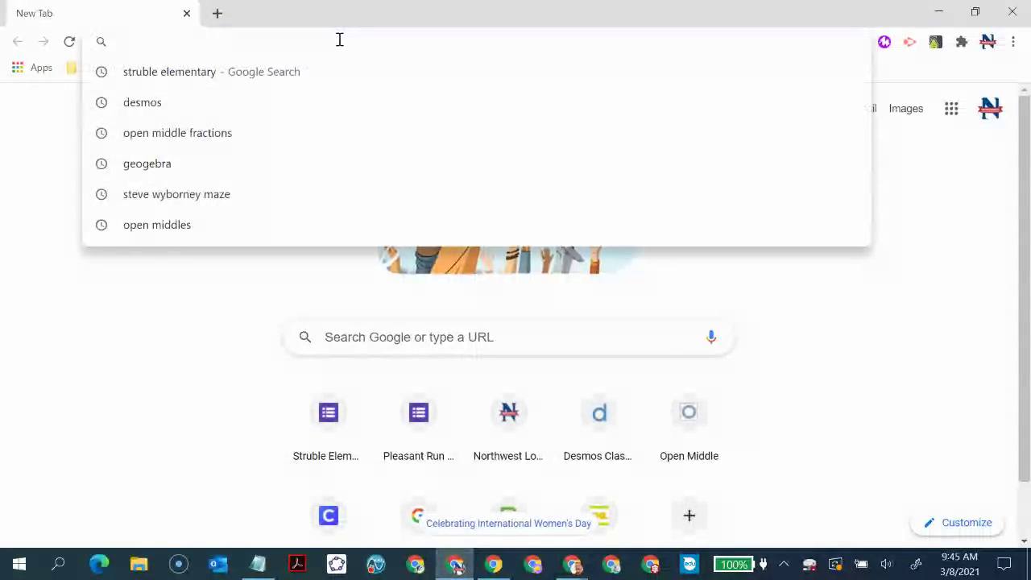
pyautogui.hotkey('ctrl', 'v')
pyautogui.press('Return')
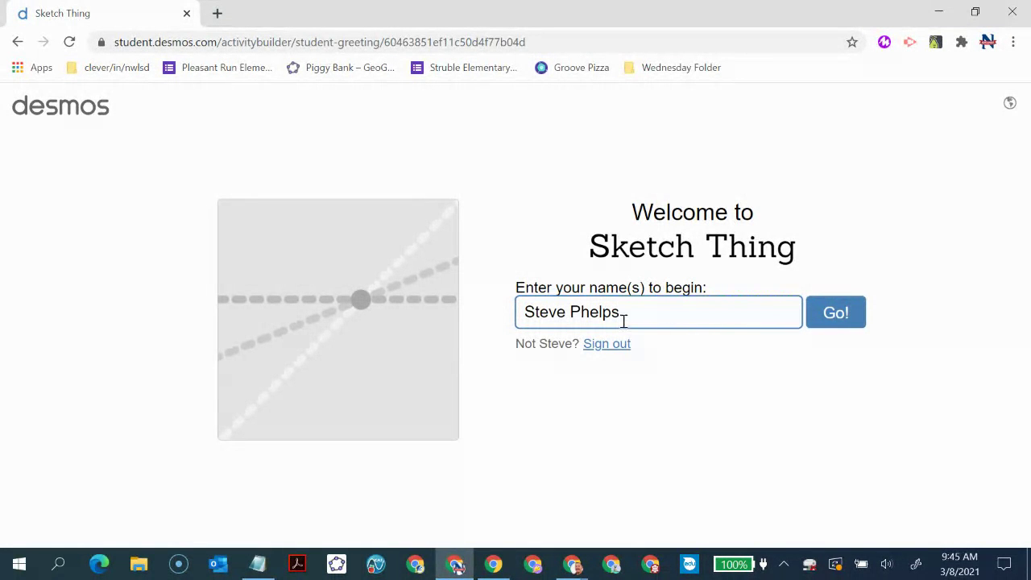
# - Enter the activity as the student, sketch a large freehand S on screen 1, and add the text "Hello" beside it
pyautogui.click(827, 314)
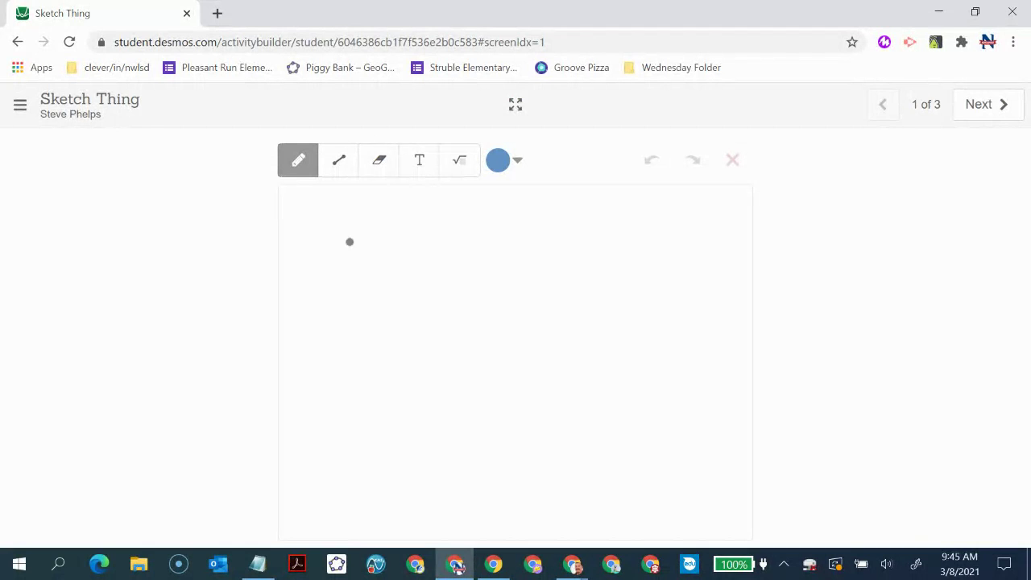
pyautogui.moveTo(419, 234)
pyautogui.mouseDown()
pyautogui.moveTo(368, 271)
pyautogui.moveTo(458, 378)
pyautogui.moveTo(363, 359)
pyautogui.moveTo(341, 340)
pyautogui.mouseUp()
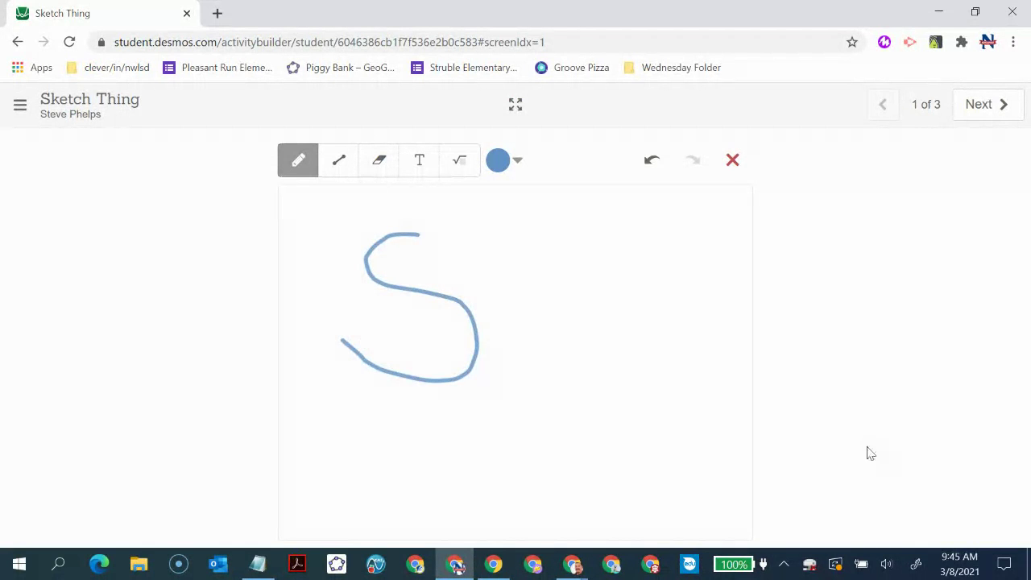
pyautogui.click(419, 160)
pyautogui.click(537, 281)
pyautogui.write('Hello')
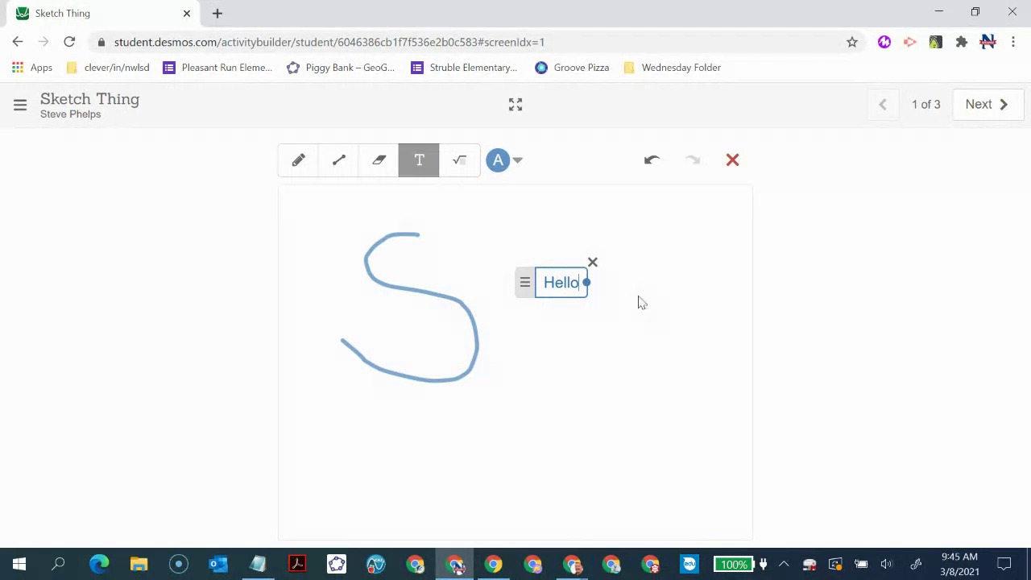
pyautogui.click(642, 314)
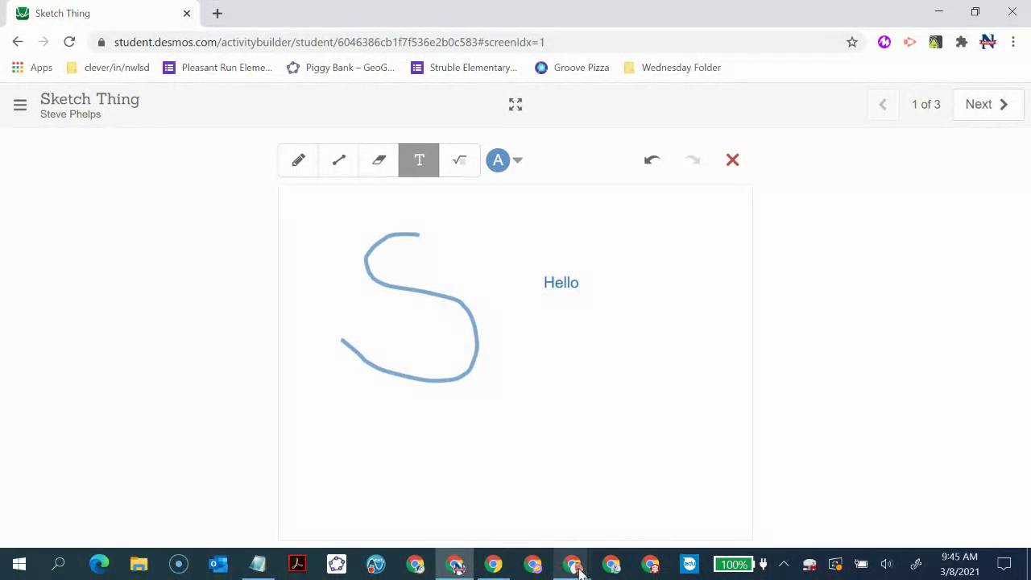
# - Switch to the Teacher Dashboard window, dismiss the invitation dialog, and view the student's screen 1 response enlarged before closing it
pyautogui.moveTo(575, 570)
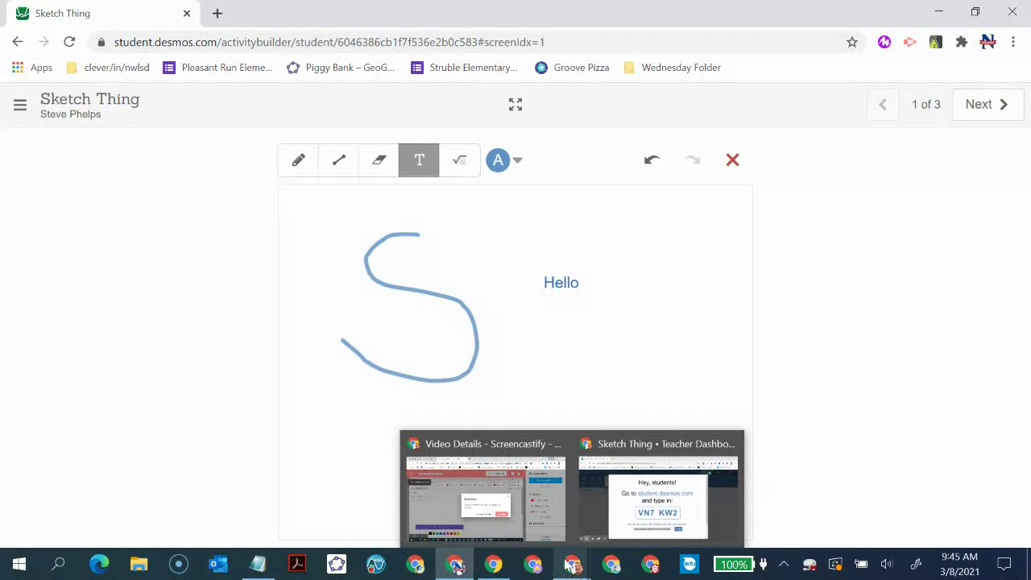
pyautogui.click(636, 496)
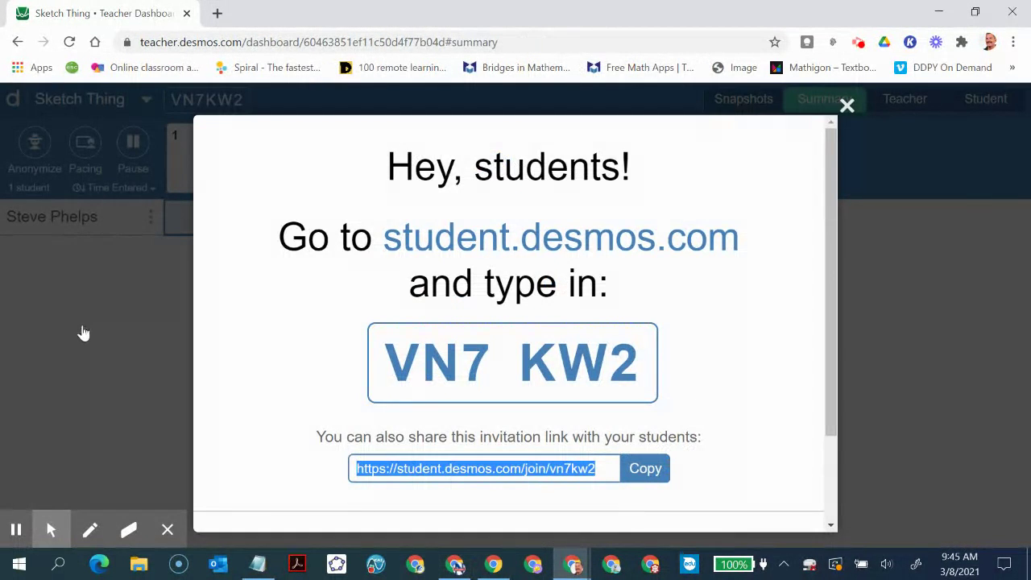
pyautogui.click(82, 333)
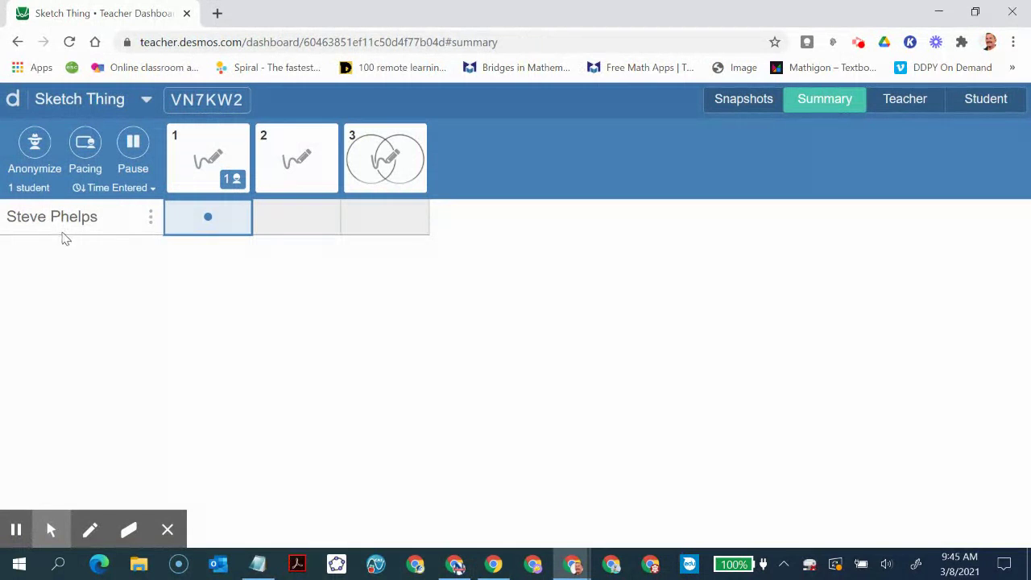
pyautogui.click(208, 157)
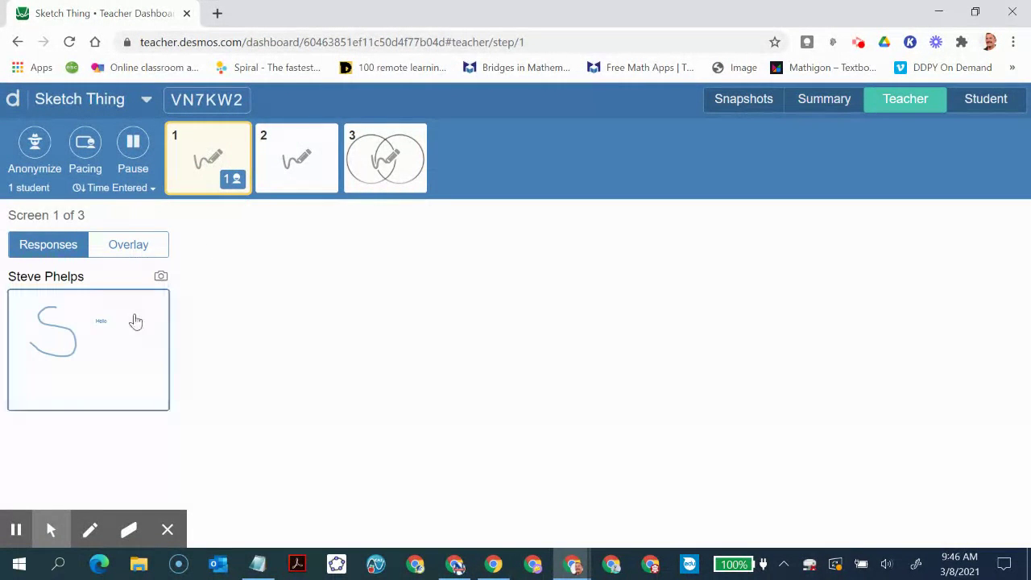
pyautogui.click(97, 347)
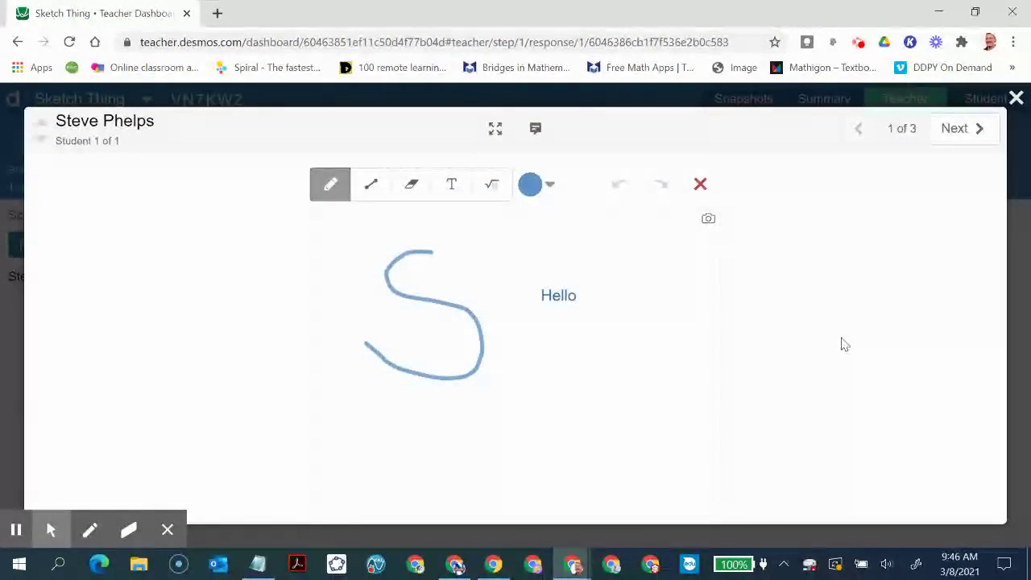
pyautogui.click(1016, 98)
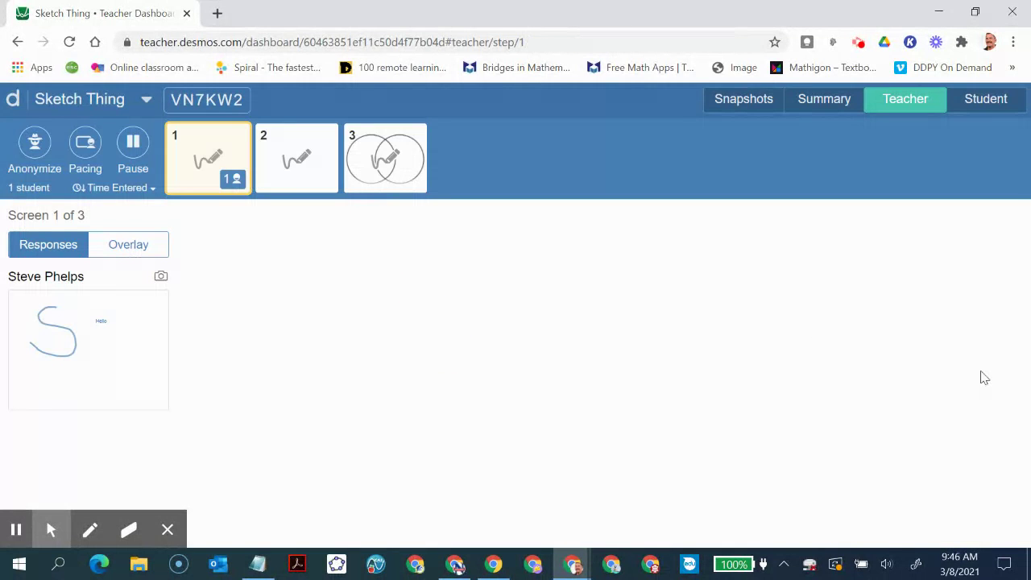